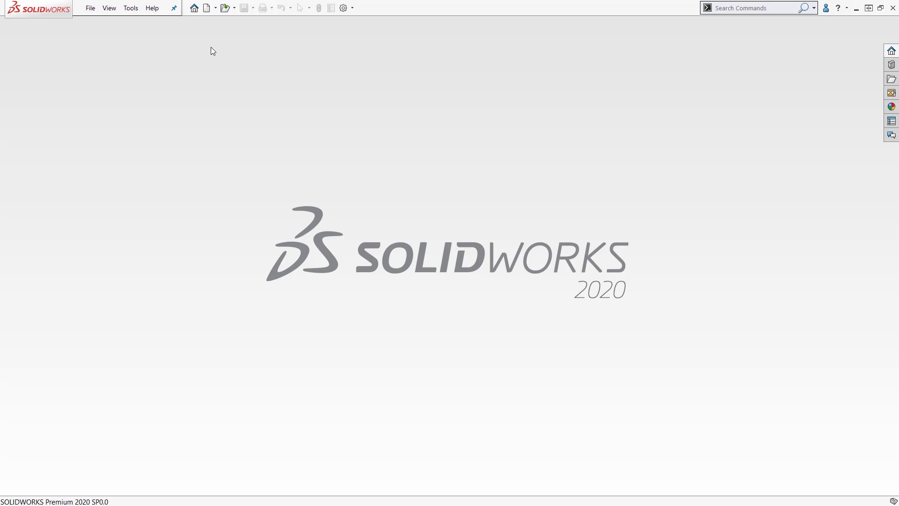
Open the New SOLIDWORKS Document dialog from the quick access toolbar
left_click(206, 8)
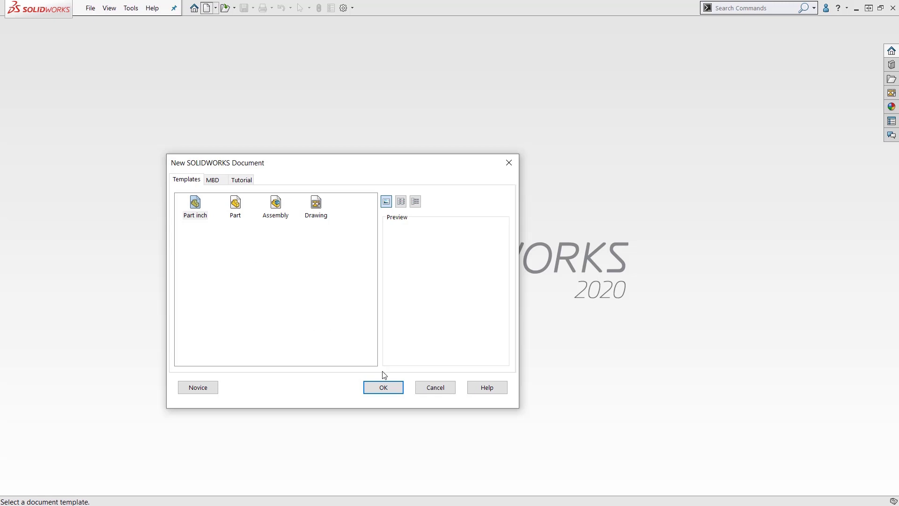
Create a new part and apply the Plain White scene
left_click(384, 388)
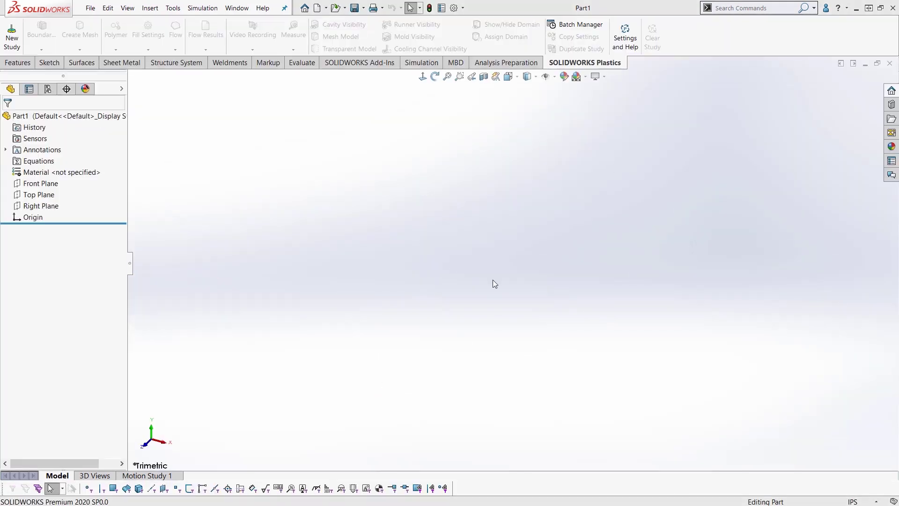
left_click(586, 77)
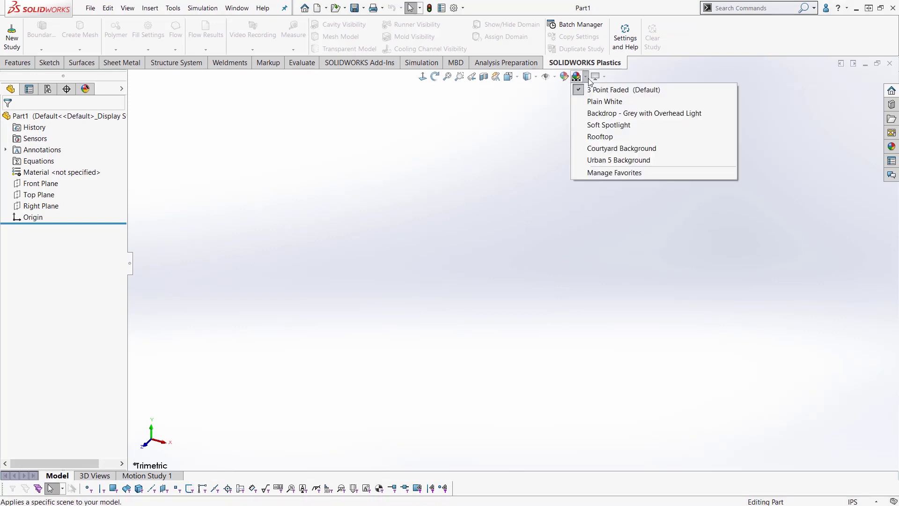
left_click(604, 101)
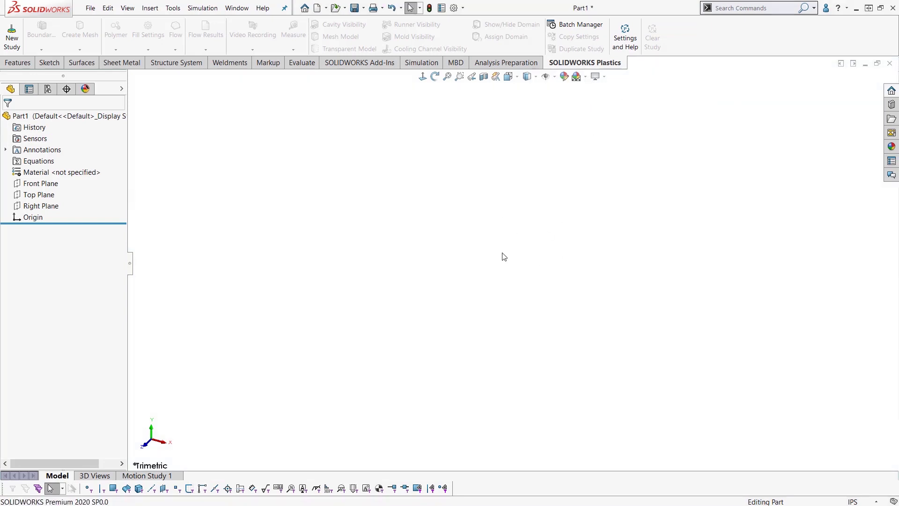
Switch the part's unit system to MKS (meter, kilogram, second)
left_click(852, 500)
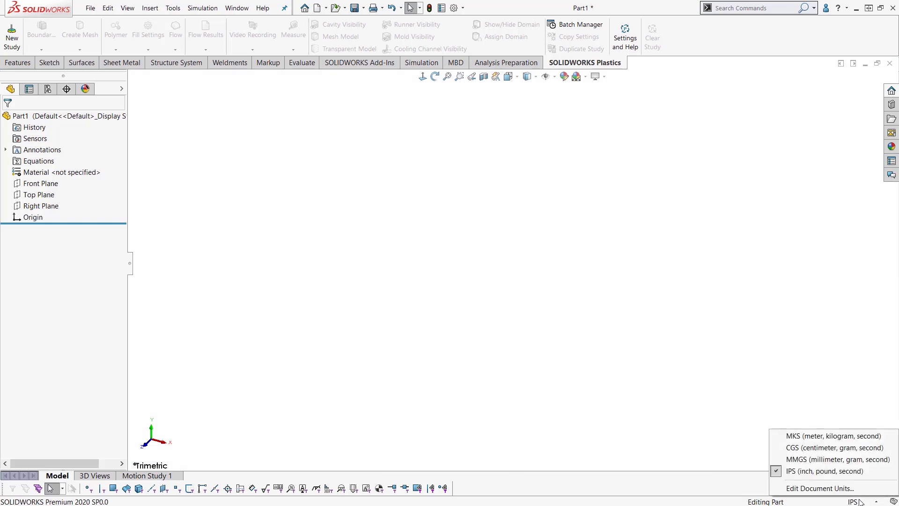
left_click(833, 436)
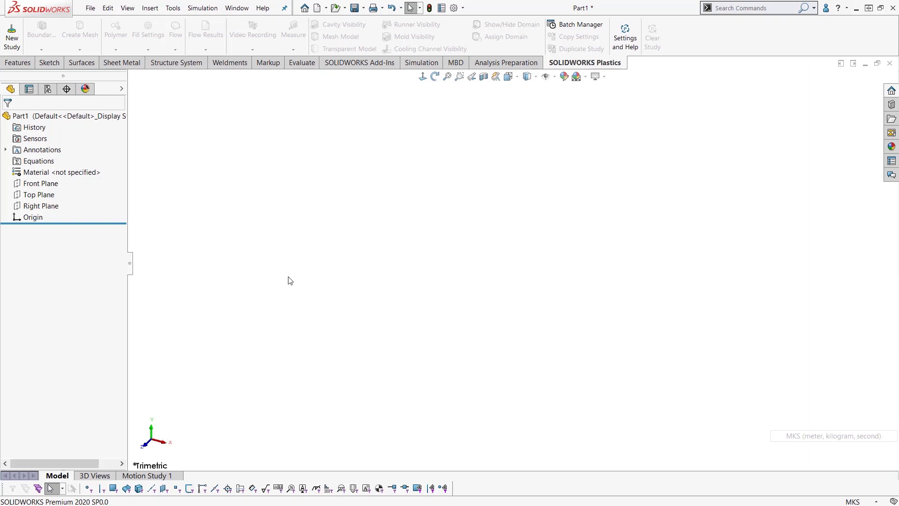
left_click(17, 62)
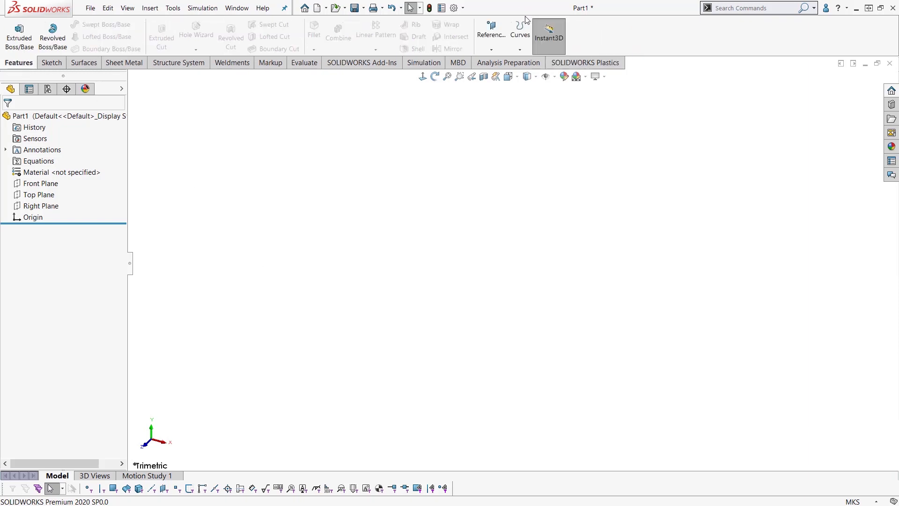
Create a reference plane offset 0.01 m from the Front Plane
left_click(491, 35)
left_click(500, 61)
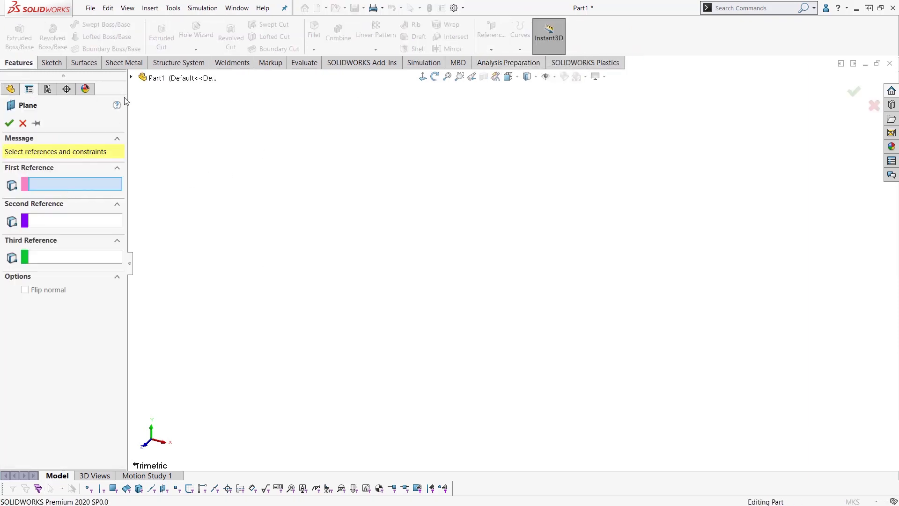
left_click(132, 77)
left_click(169, 145)
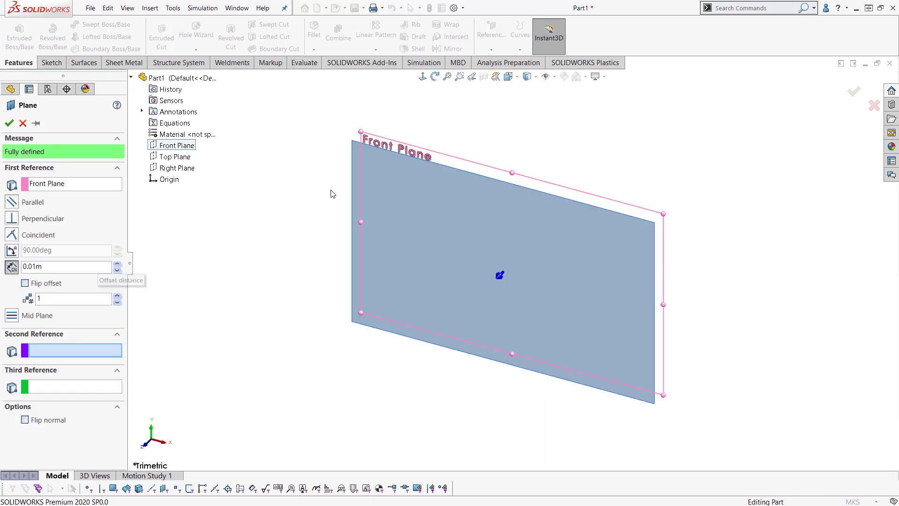
left_click(8, 122)
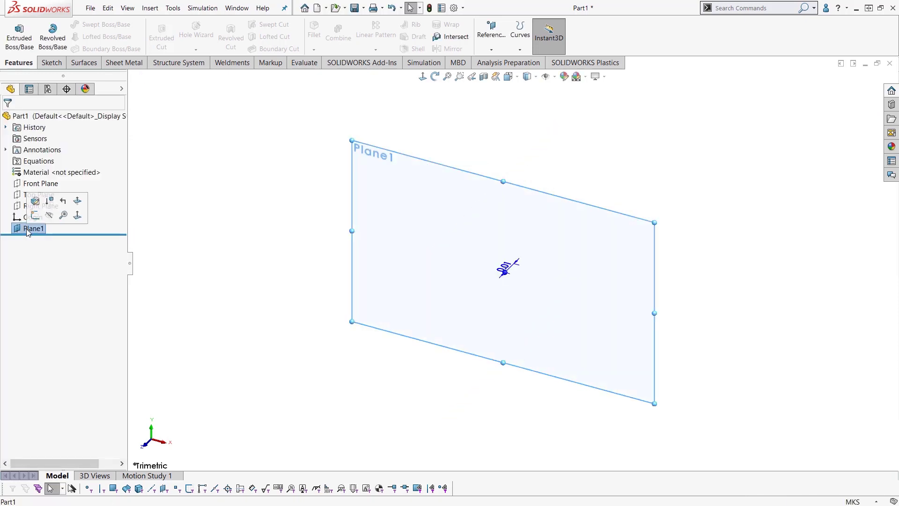
Rename Plane1 to 'Start Plane'
left_click(33, 228)
type("Start Plane")
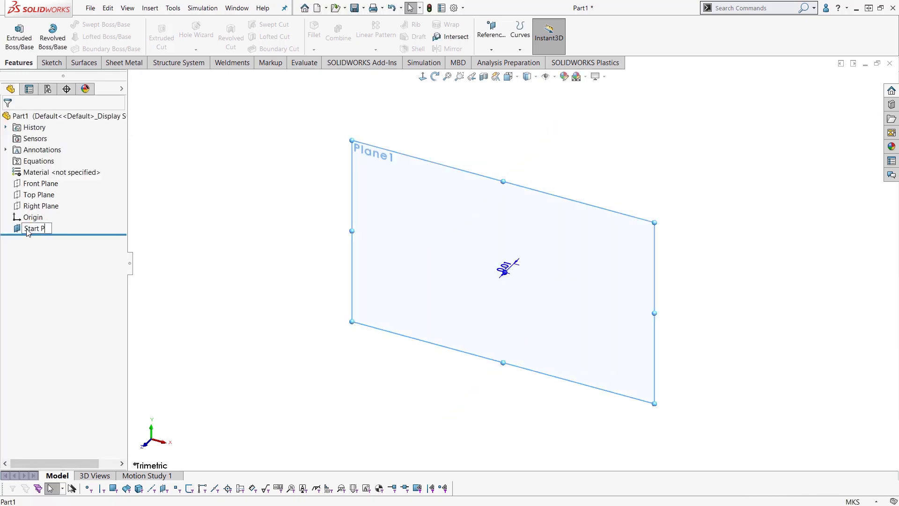
key("Return")
left_click(299, 219)
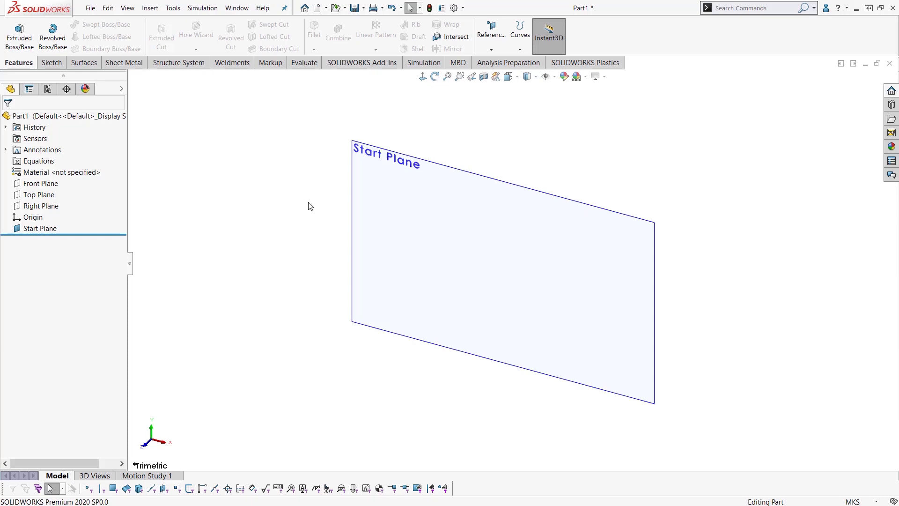
left_click(365, 8)
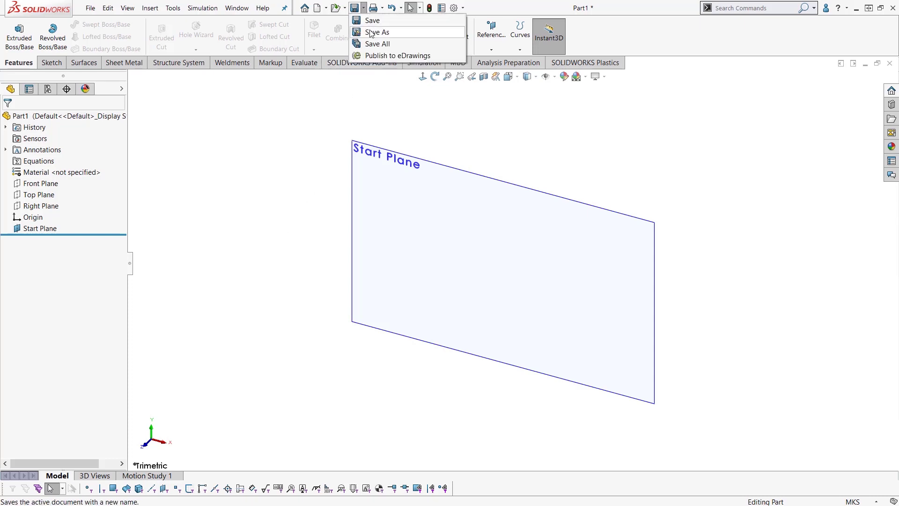
In Save As, create a new folder named 'SW Template' in Documents
left_click(376, 31)
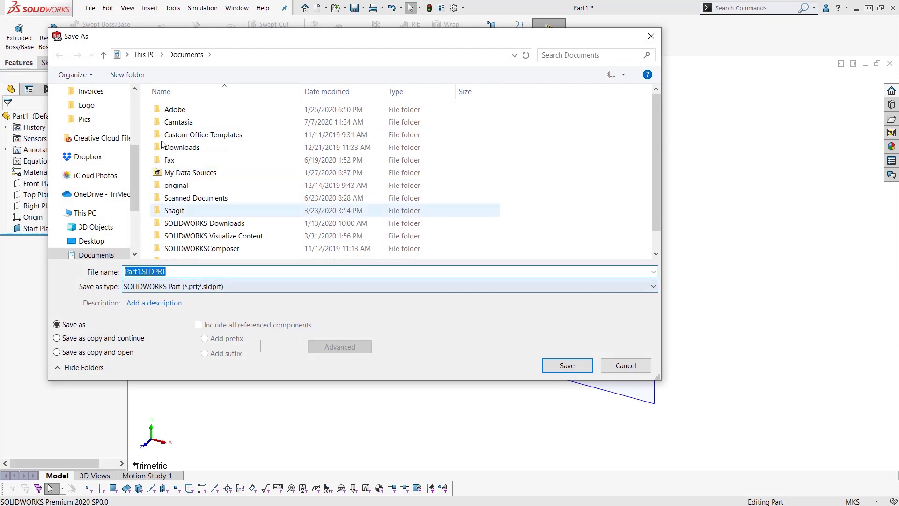
left_click(126, 75)
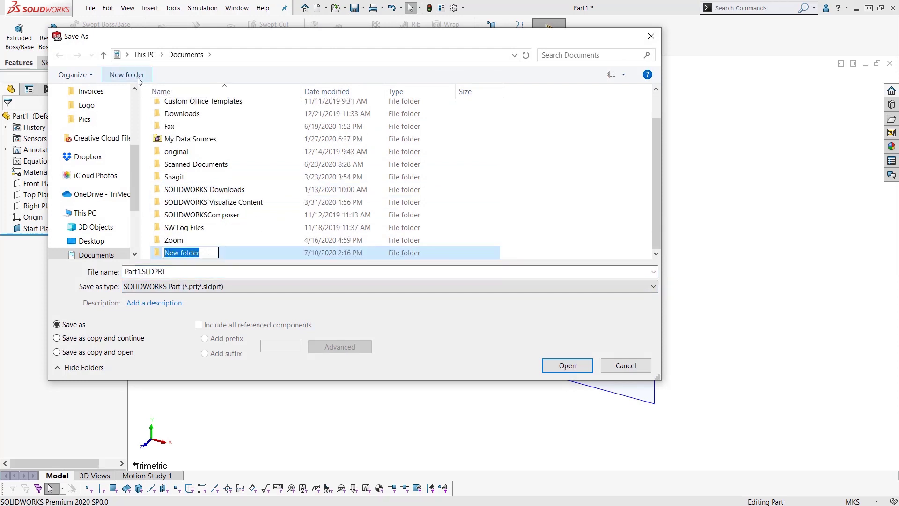
type("Templa")
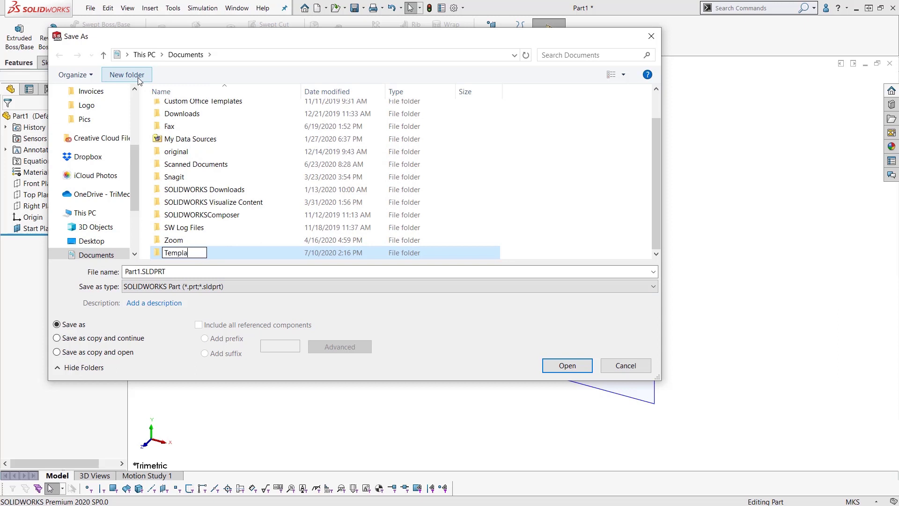
type("te")
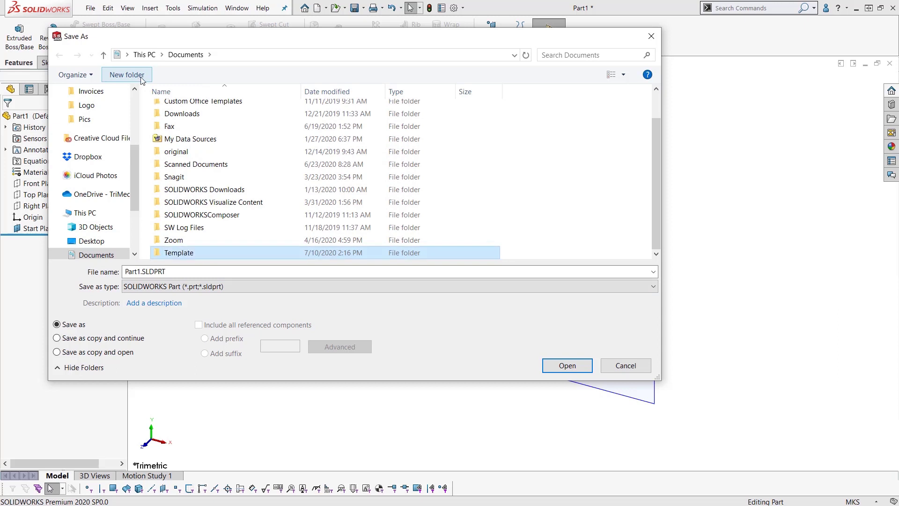
double_click(172, 252)
key("Home")
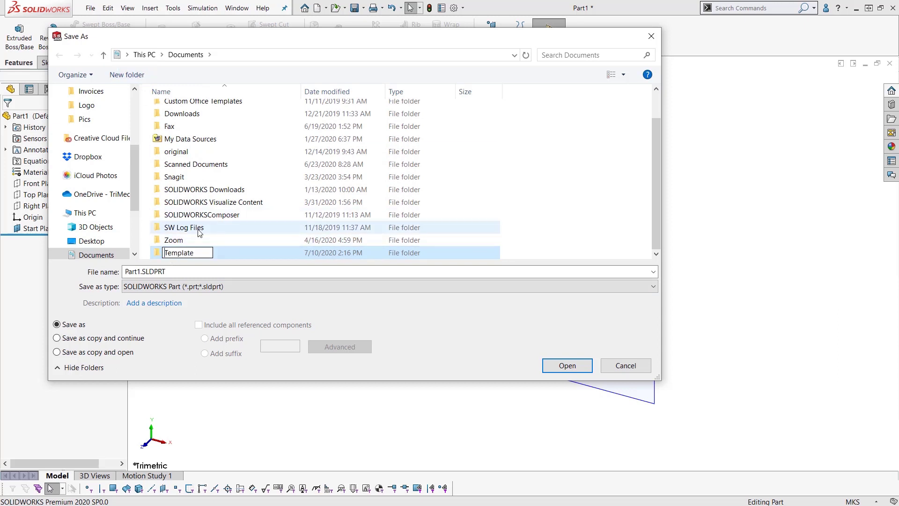
type("SW")
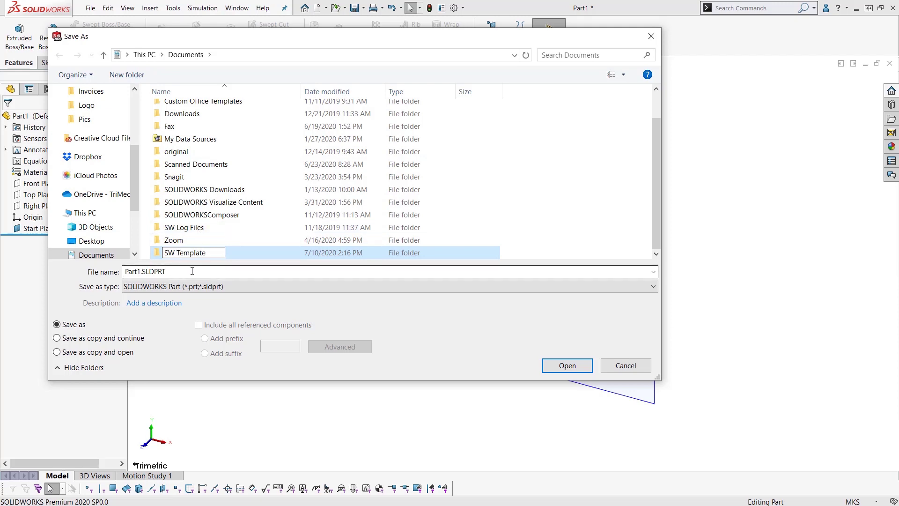
left_click(190, 286)
left_click(191, 286)
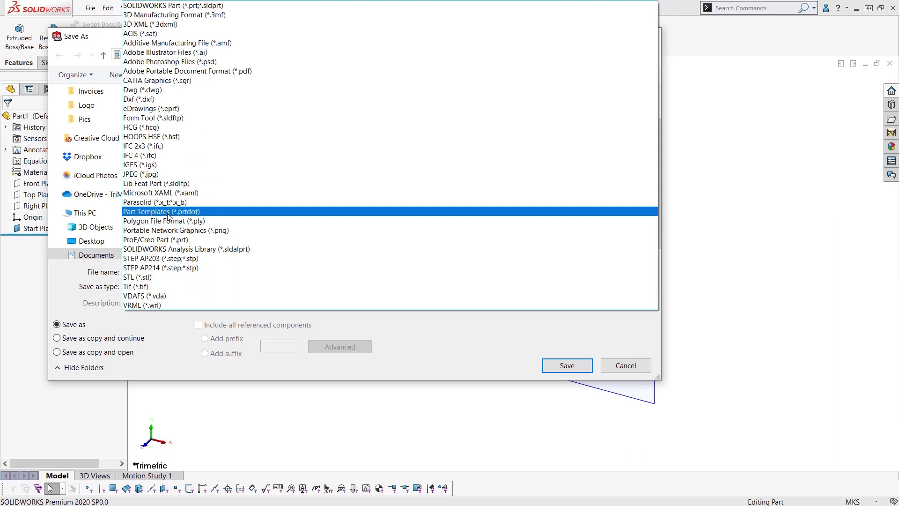
Save the part as 'Tech Tip Template.prtdot' (Part Templates) in Documents\SW Template
left_click(169, 211)
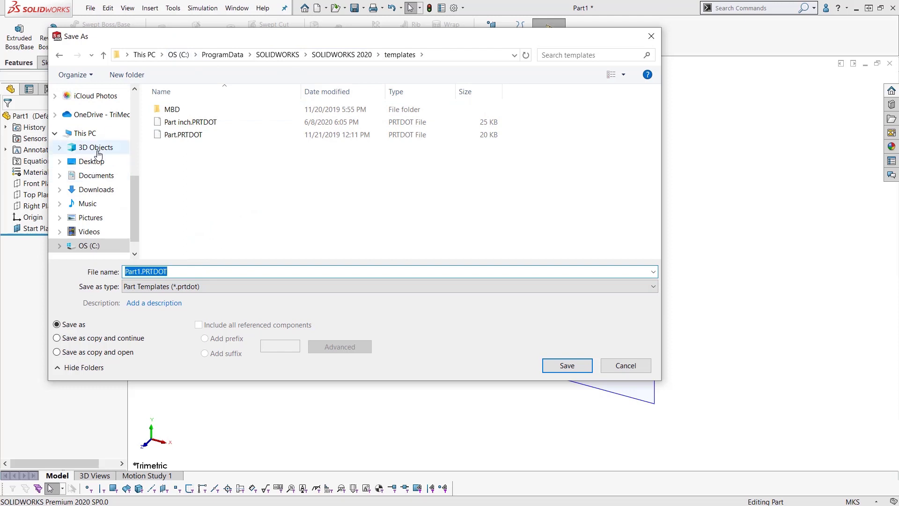
left_click(96, 176)
scroll(229, 211, "down", 3)
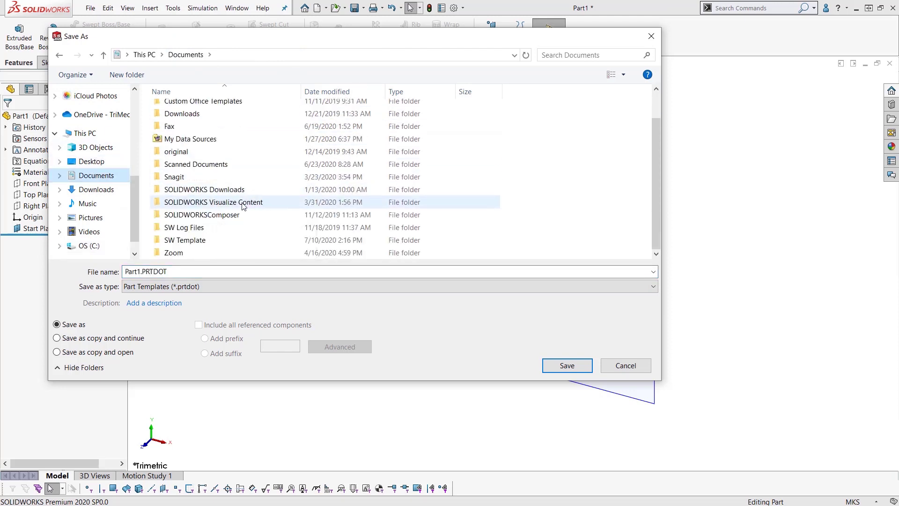
double_click(184, 240)
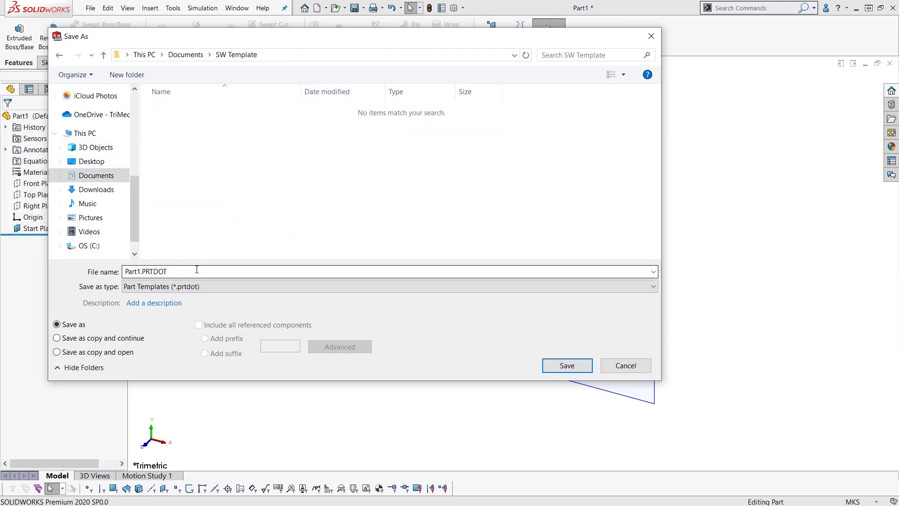
left_click(197, 271)
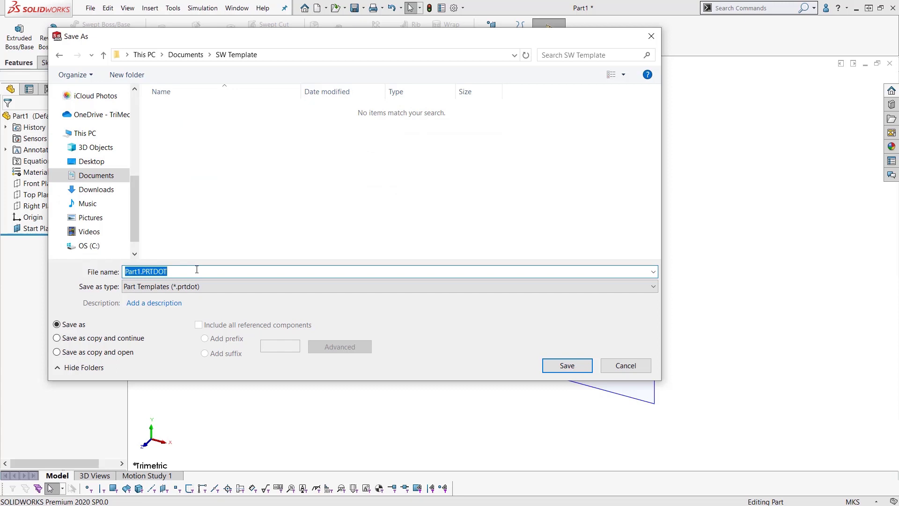
type("Tech Tl")
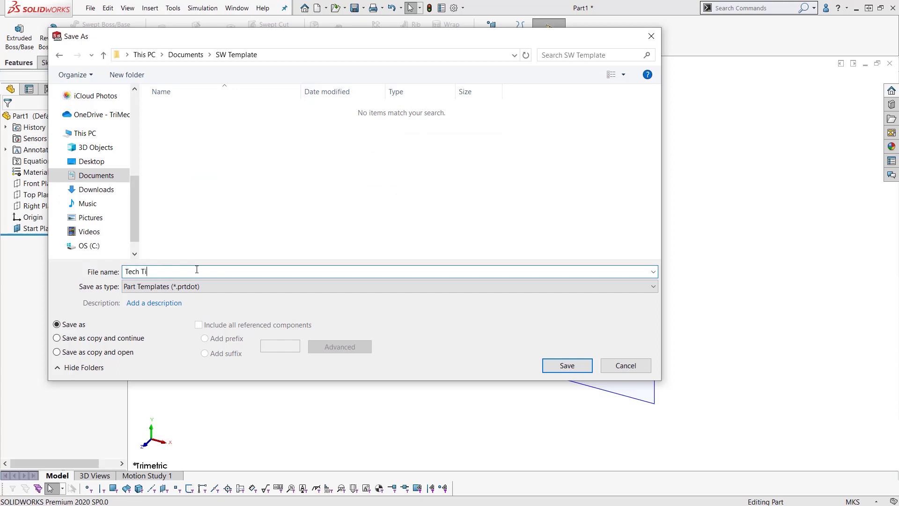
type("p Templa")
type("te")
left_click(566, 366)
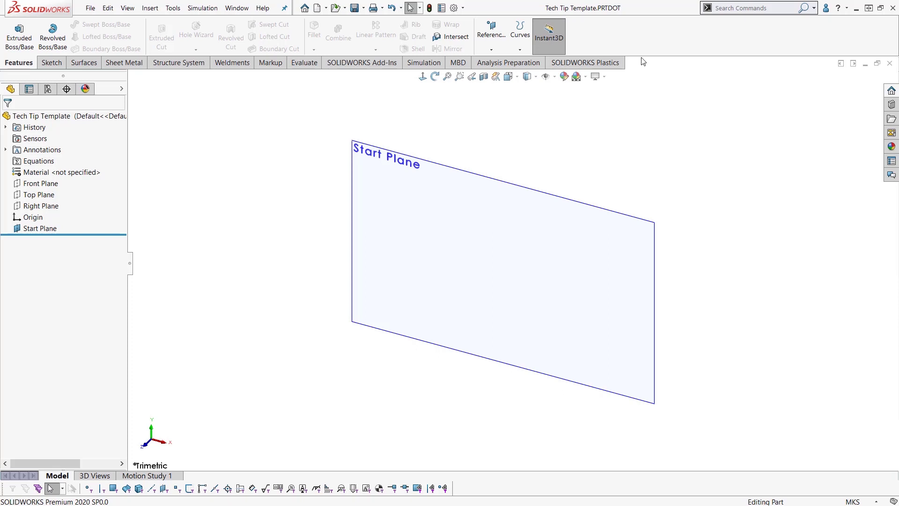
Add the Documents\SW Template folder to the Document Templates file locations
left_click(463, 9)
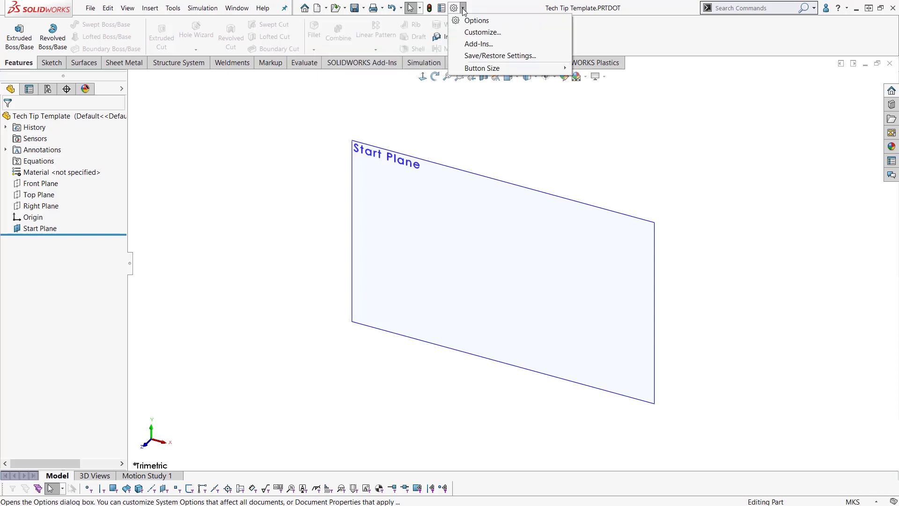
left_click(476, 20)
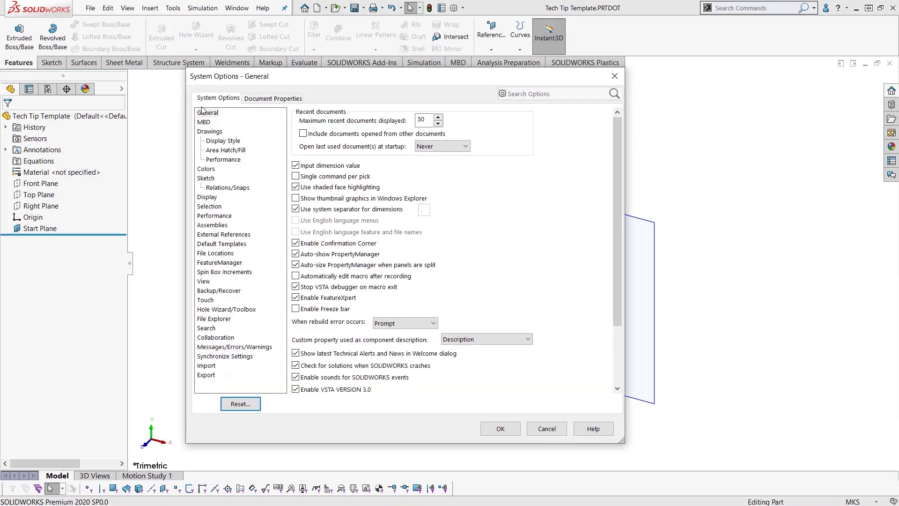
left_click(214, 253)
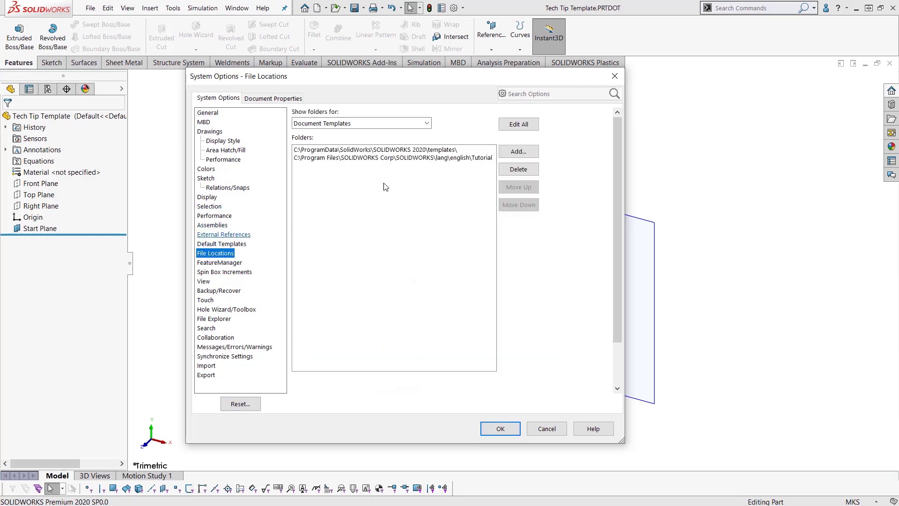
left_click(518, 152)
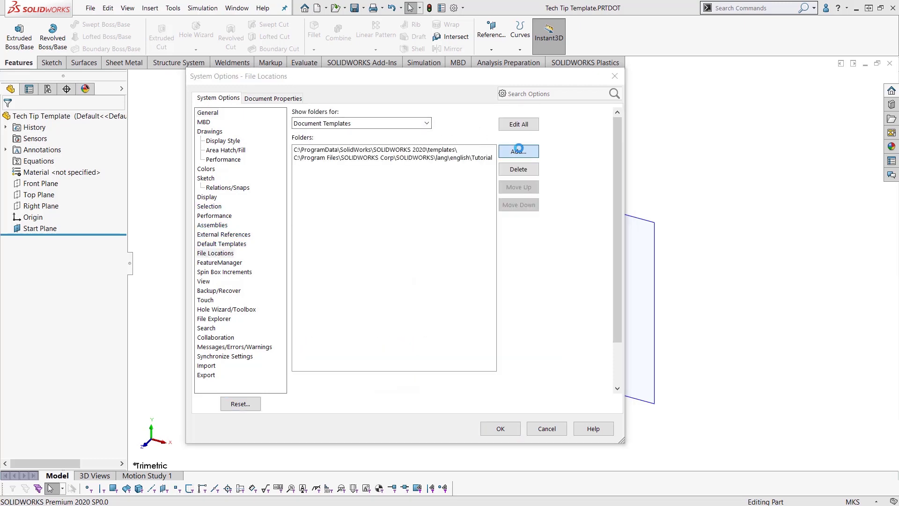
left_click(372, 112)
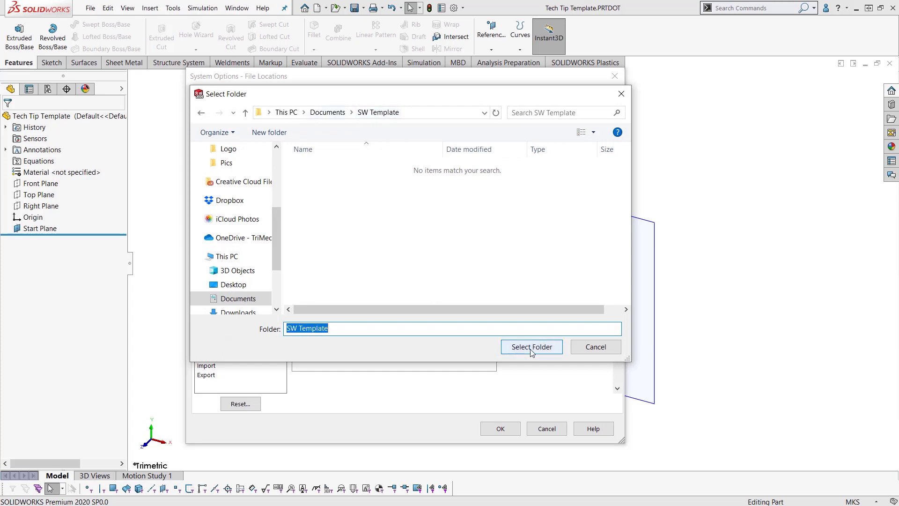
left_click(328, 112)
scroll(334, 239, "down", 3)
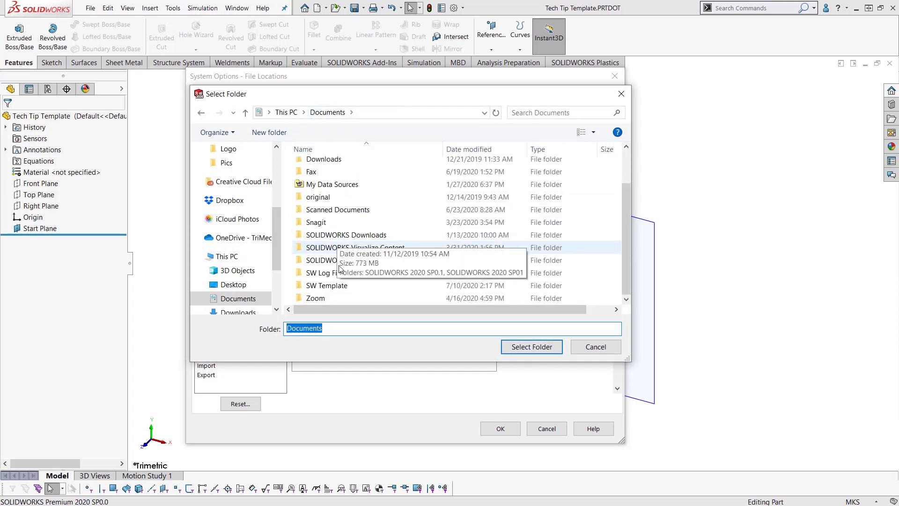
double_click(327, 287)
left_click(532, 346)
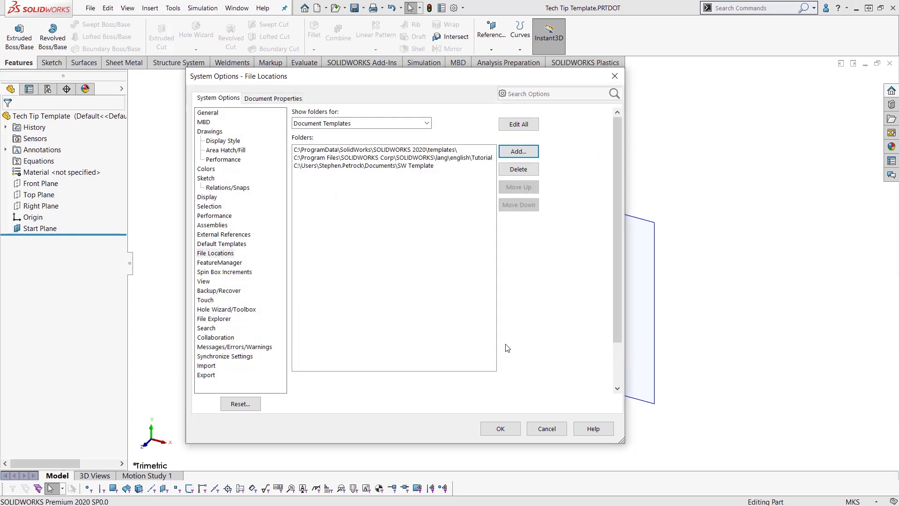
Confirm the new template search path, then close the template document
left_click(423, 166)
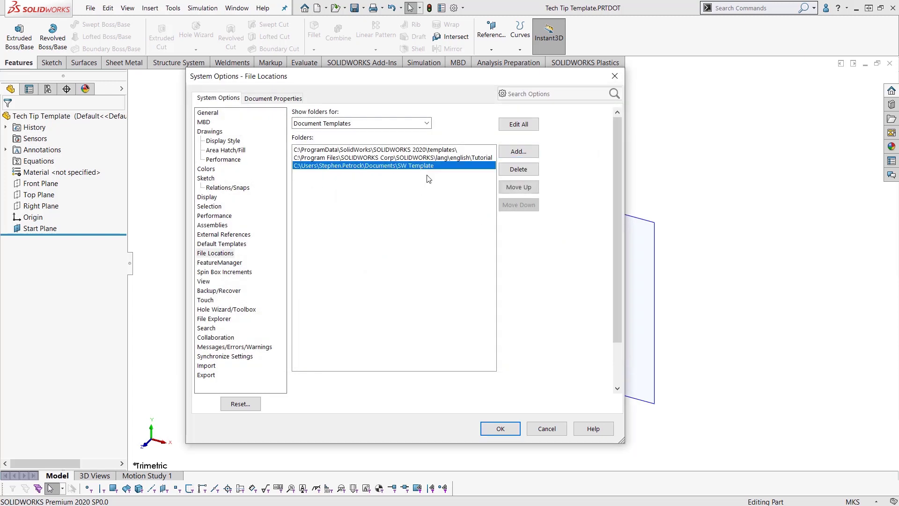
left_click(500, 428)
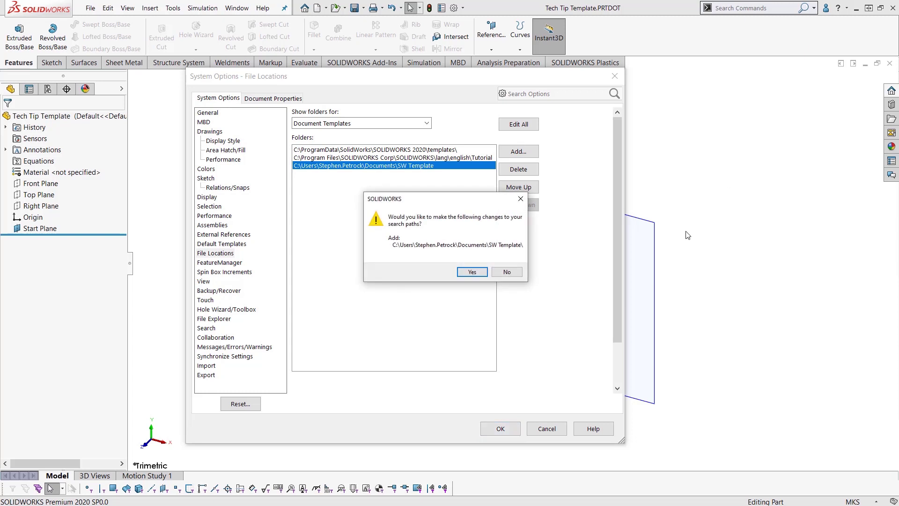
left_click(471, 273)
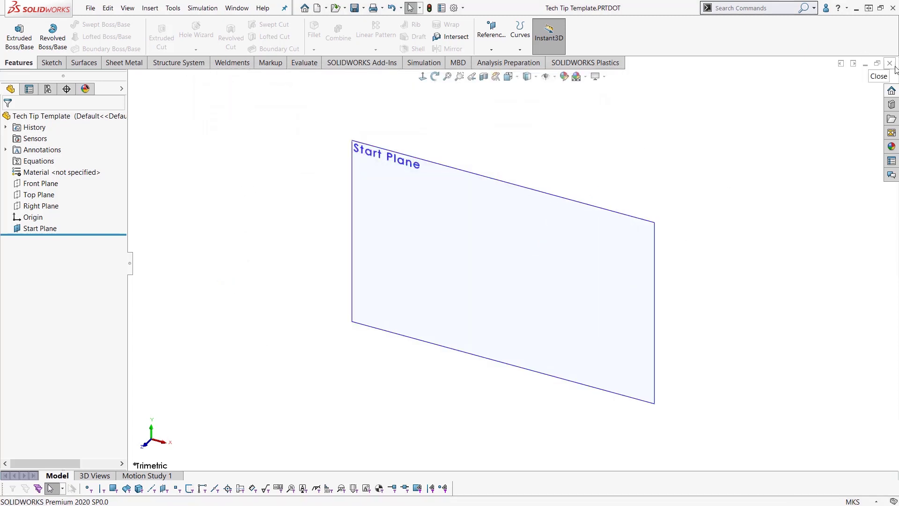
left_click(889, 64)
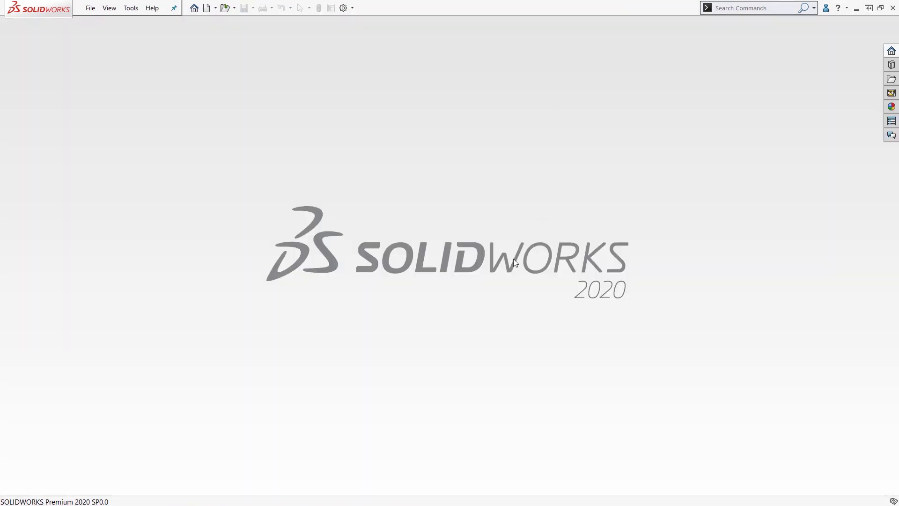
Start a new part from Tech Tip Template on the SW Template tab
left_click(206, 7)
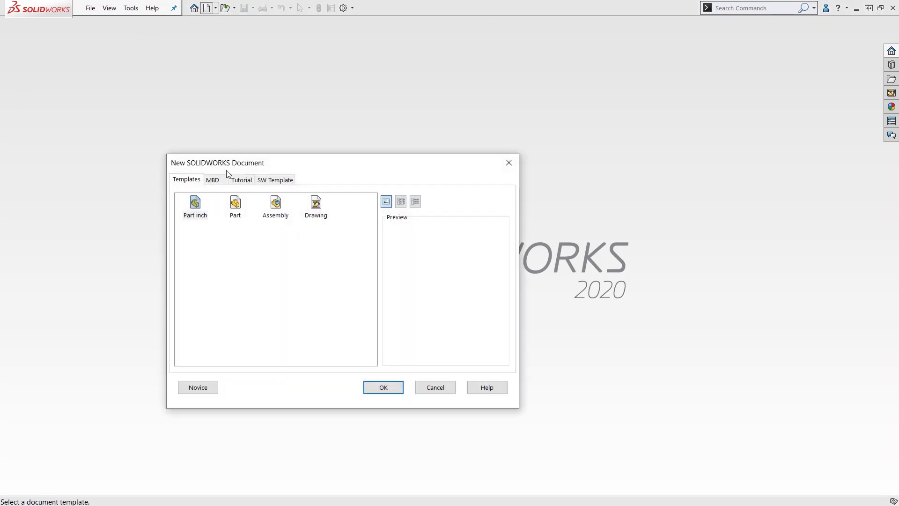
left_click(275, 180)
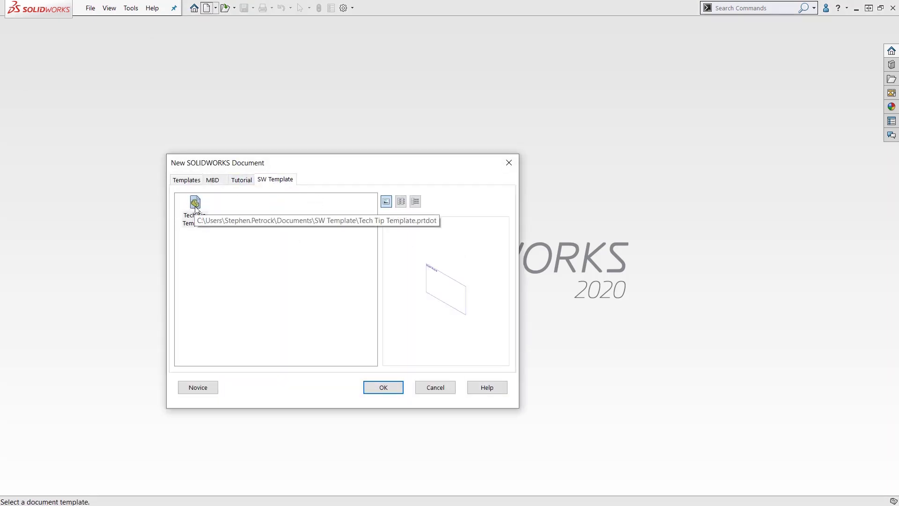
left_click(383, 387)
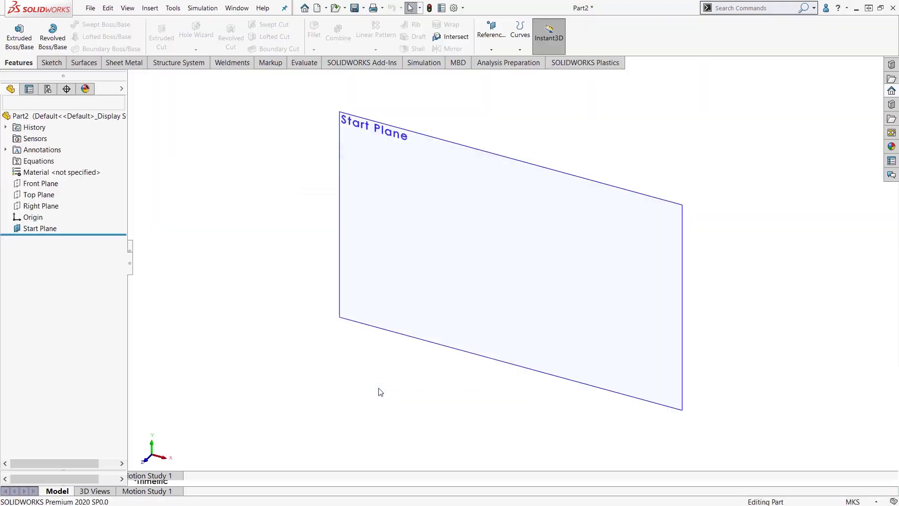